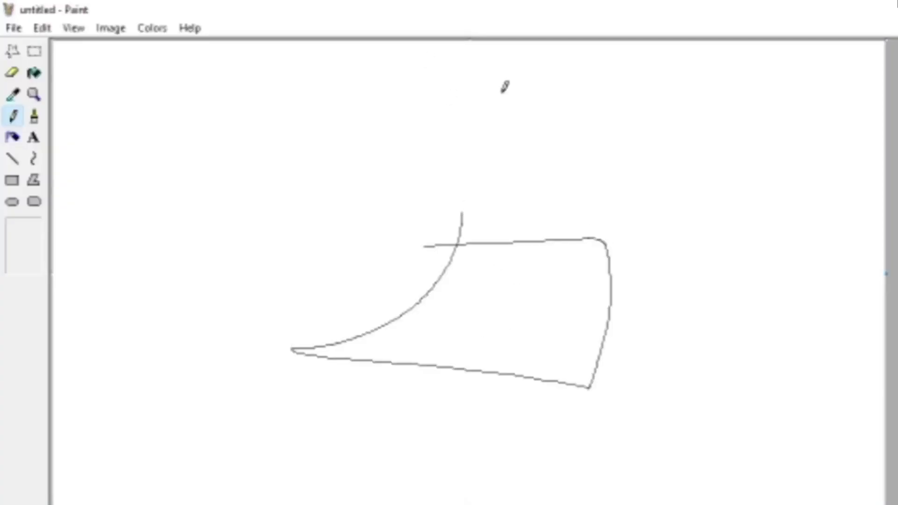
Pencil a wing shape and angled line at the top, then scribble 'golem' at top left.
left_click_drag(484, 77, 456, 85)
left_click_drag(342, 81, 393, 127)
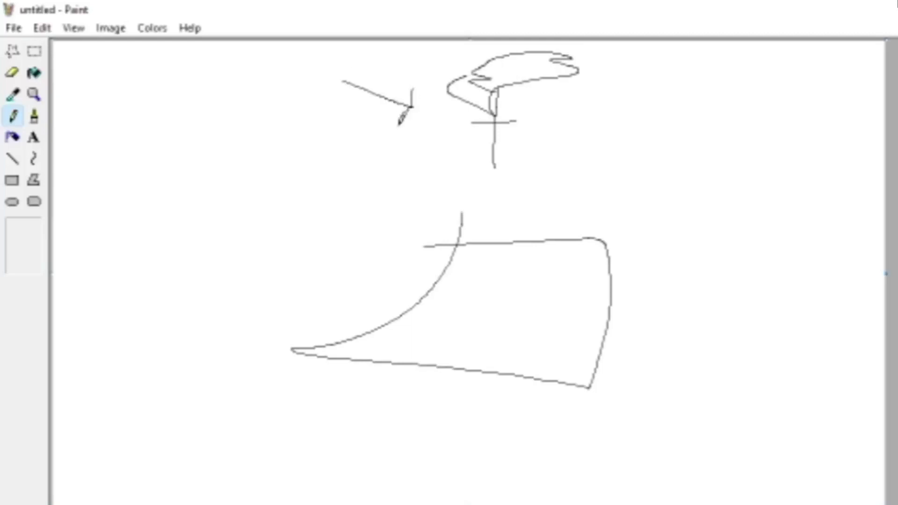
left_click_drag(211, 73, 172, 129)
left_click_drag(229, 86, 228, 87)
left_click_drag(266, 63, 267, 111)
mouse_move(276, 90)
left_mouse_down()
mouse_move(331, 112)
mouse_move(351, 134)
left_mouse_up()
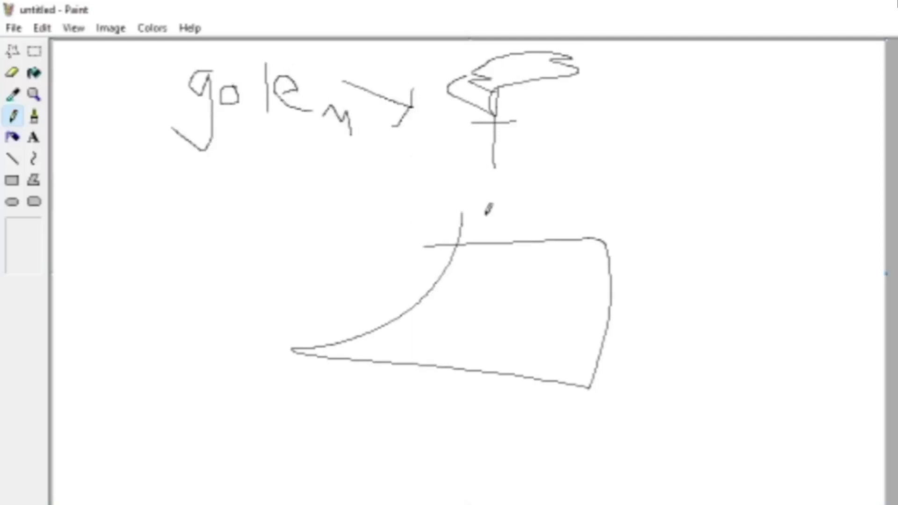
mouse_move(461, 281)
left_mouse_down()
mouse_move(452, 333)
mouse_move(504, 331)
left_mouse_up()
Handwrite the word 'that' inside the quadrilateral.
left_click_drag(518, 297, 525, 324)
left_click_drag(549, 281, 546, 358)
left_click_drag(523, 308, 603, 301)
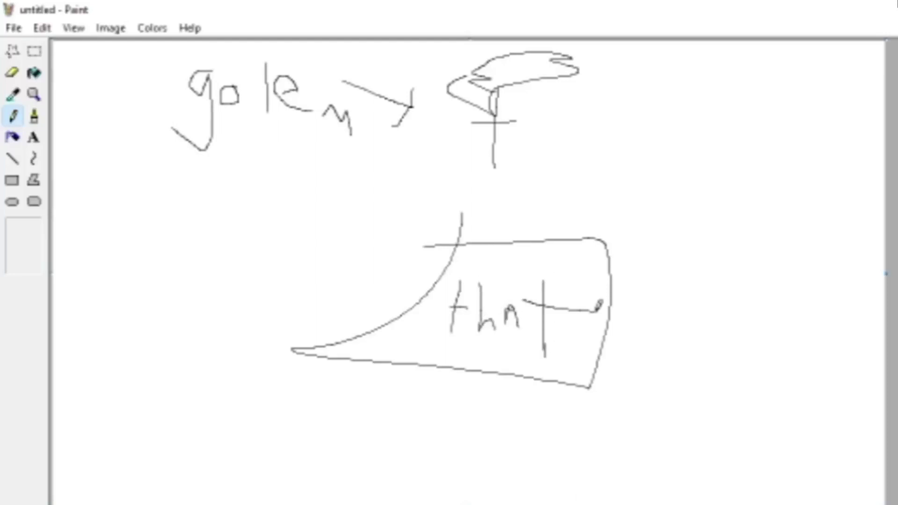